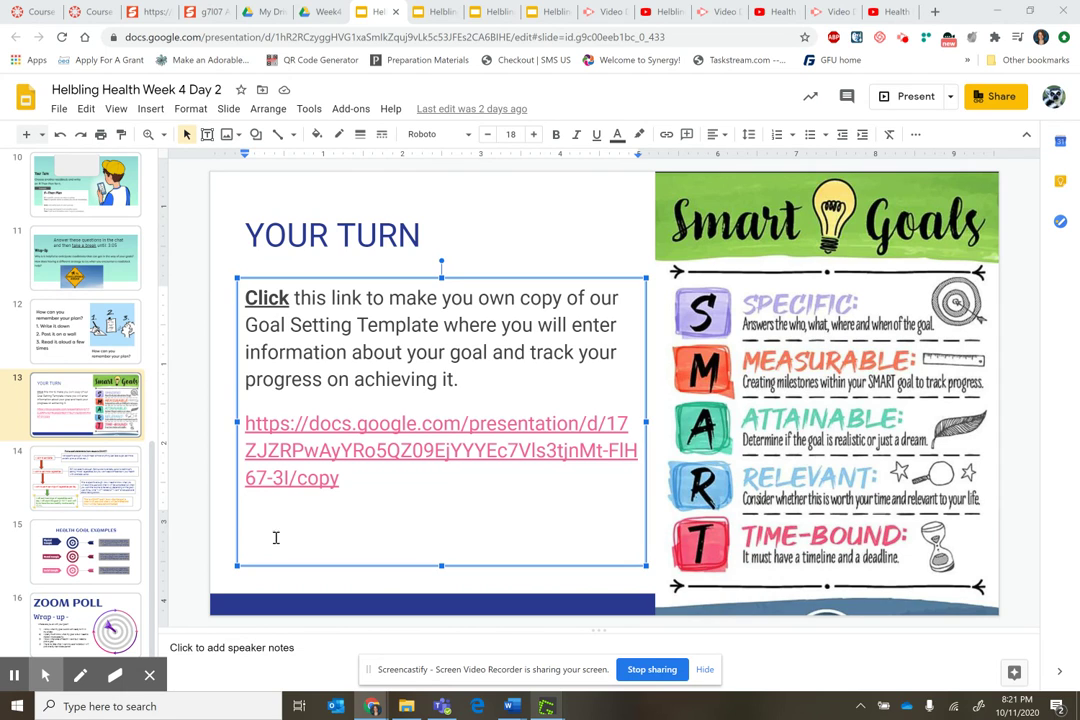
# On slide 13, follow the Goal Setting Template copy link into a new tab
pyautogui.click(371, 452)
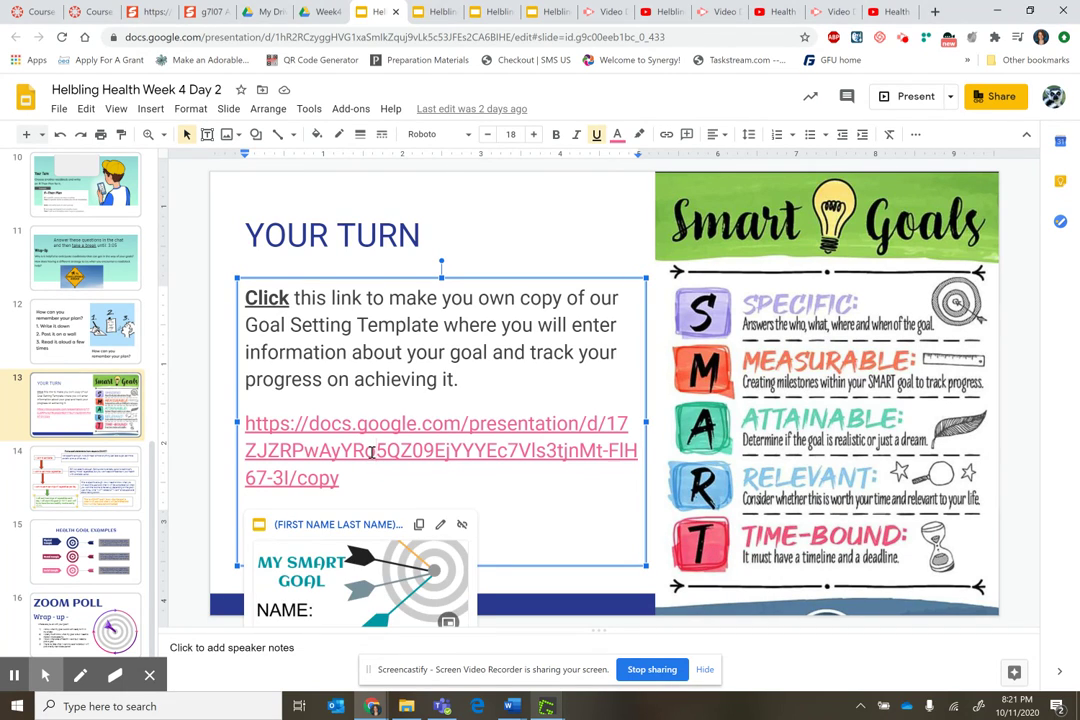
pyautogui.click(340, 526)
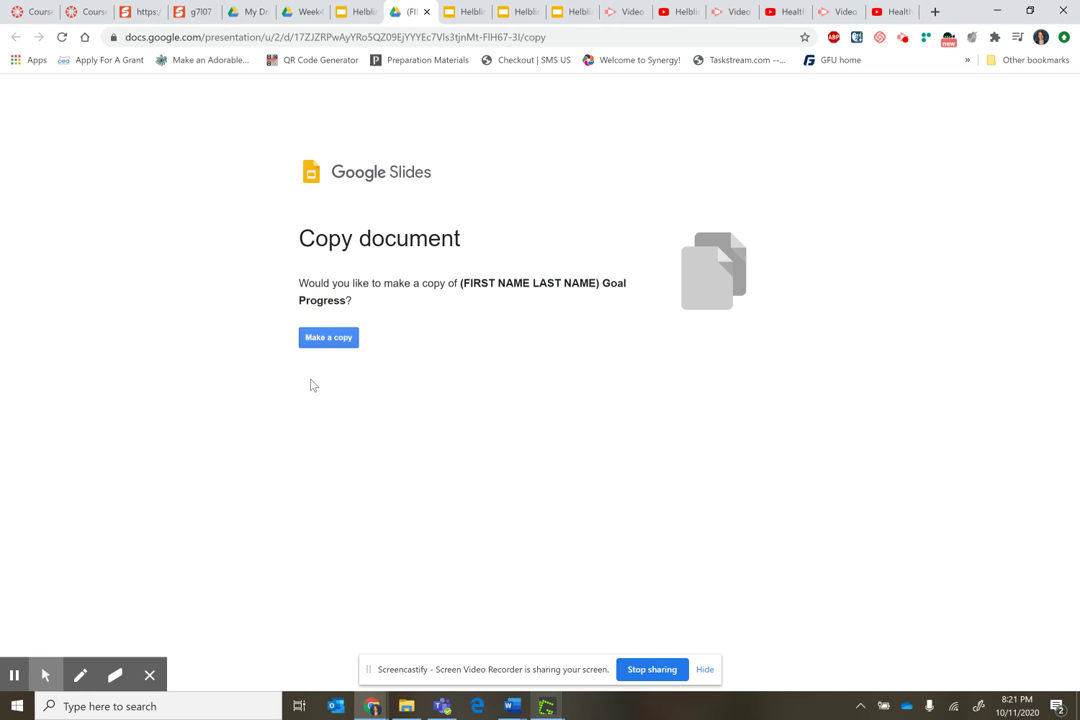
# Make a personal copy of '(FIRST NAME LAST NAME) Goal Progress'
pyautogui.click(328, 340)
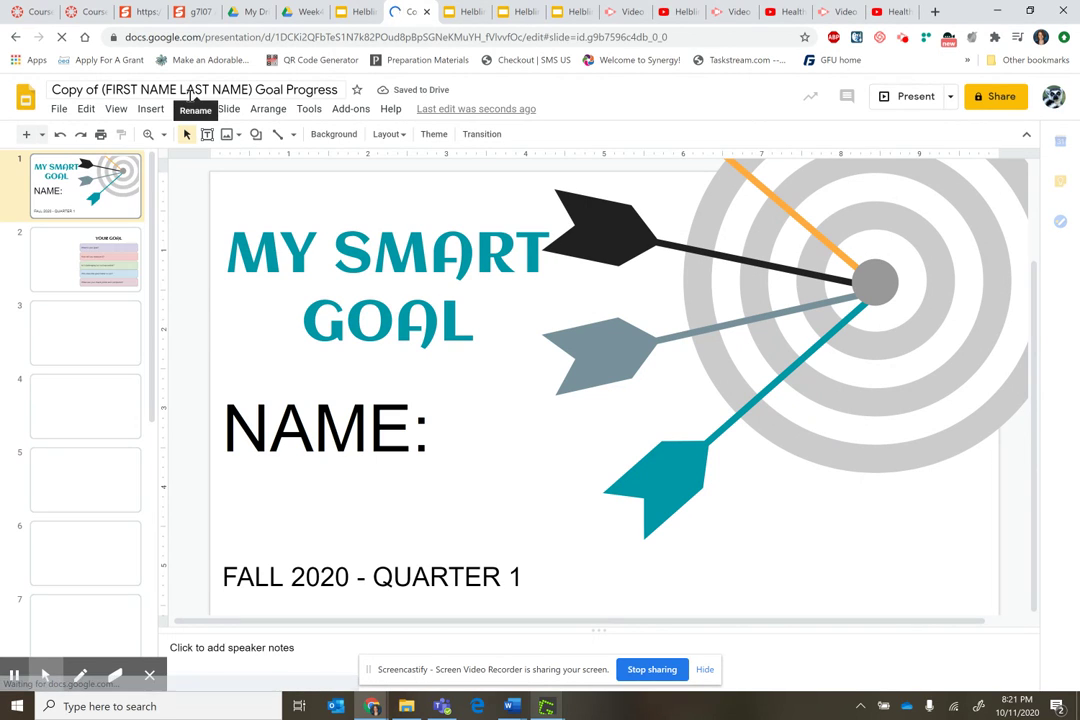
# Replace 'Copy of (FIRST NAME LAST NAME)' in the title with the owner's last and first name
pyautogui.click(178, 89)
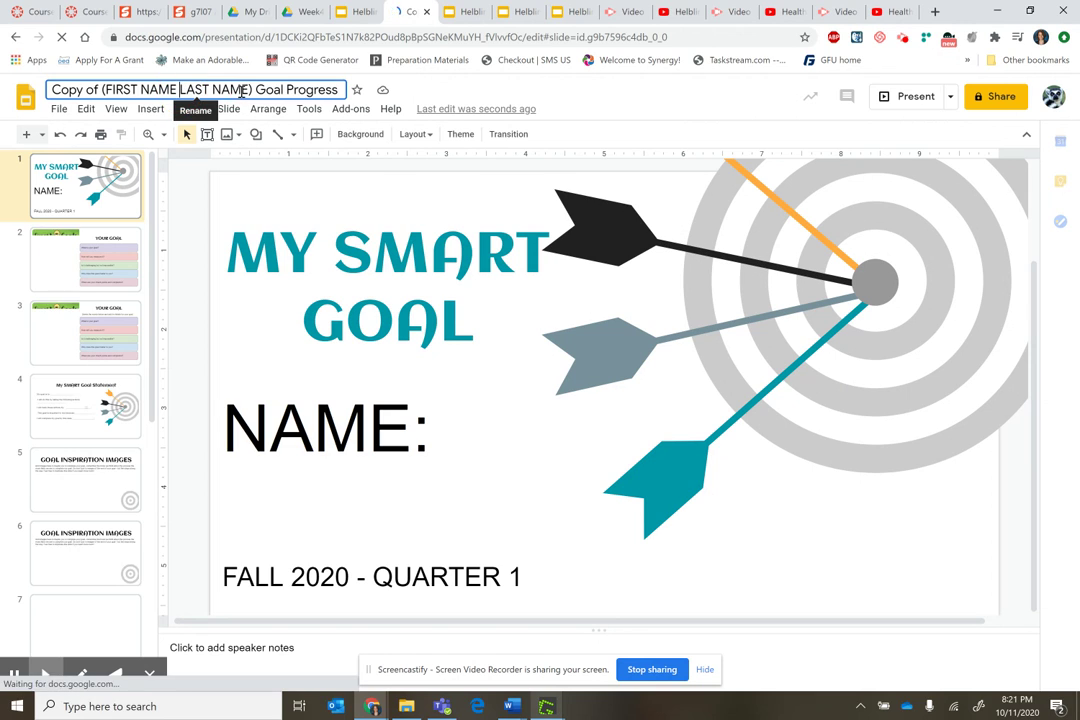
pyautogui.moveTo(254, 89); pyautogui.dragTo(49, 92)
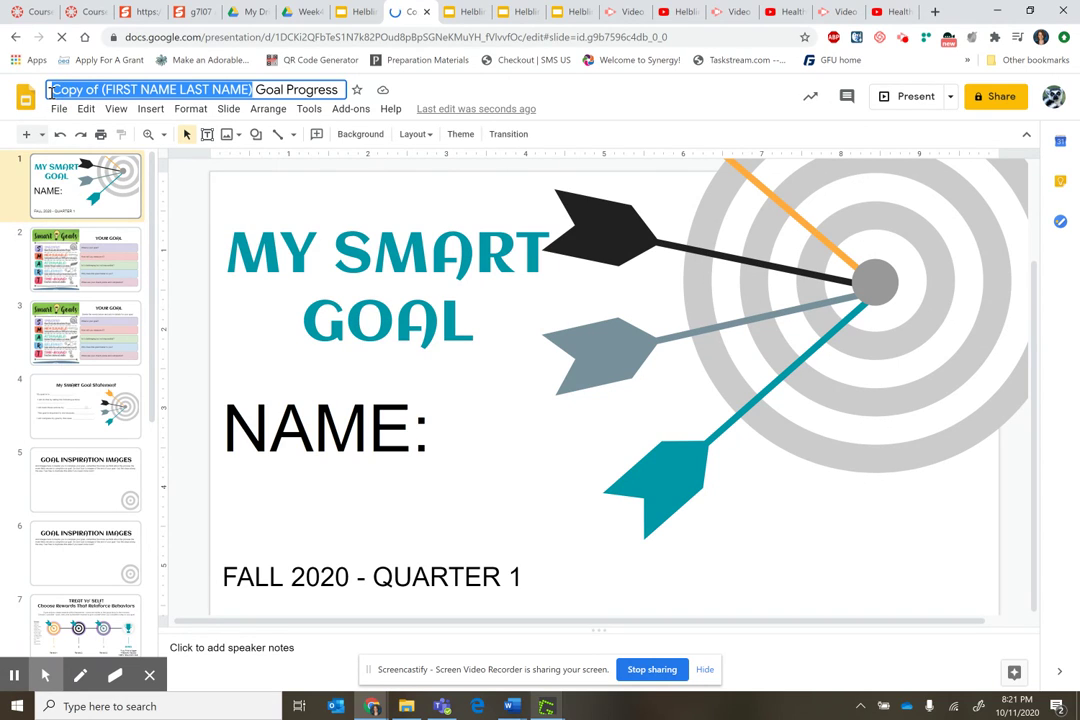
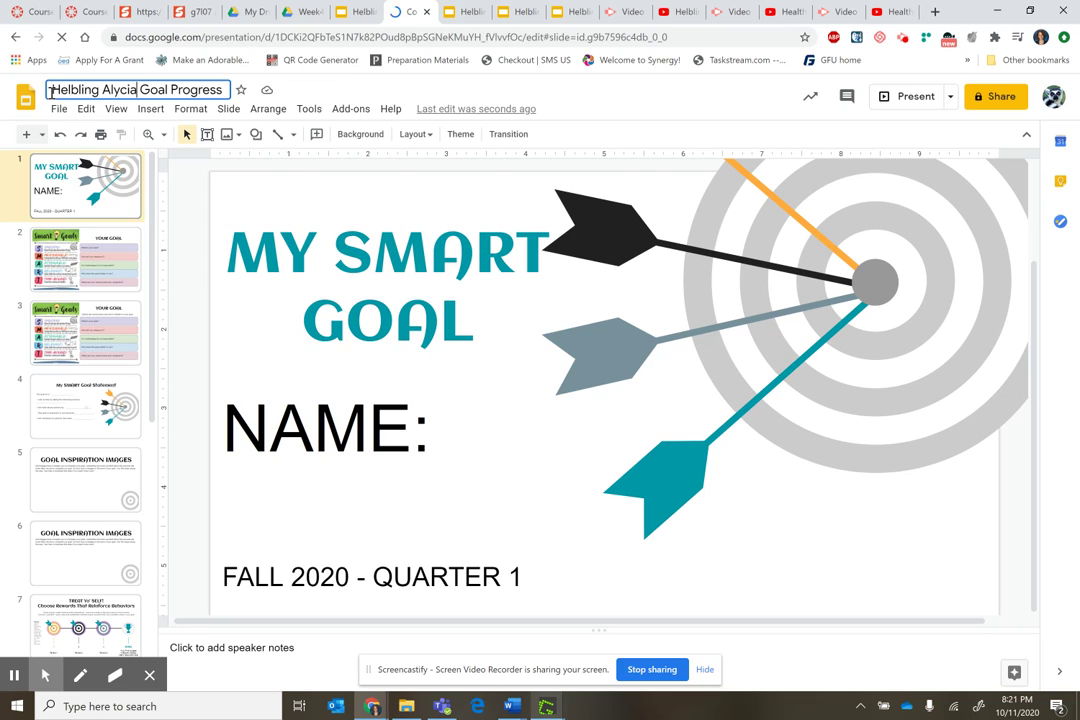
pyautogui.press('Return')
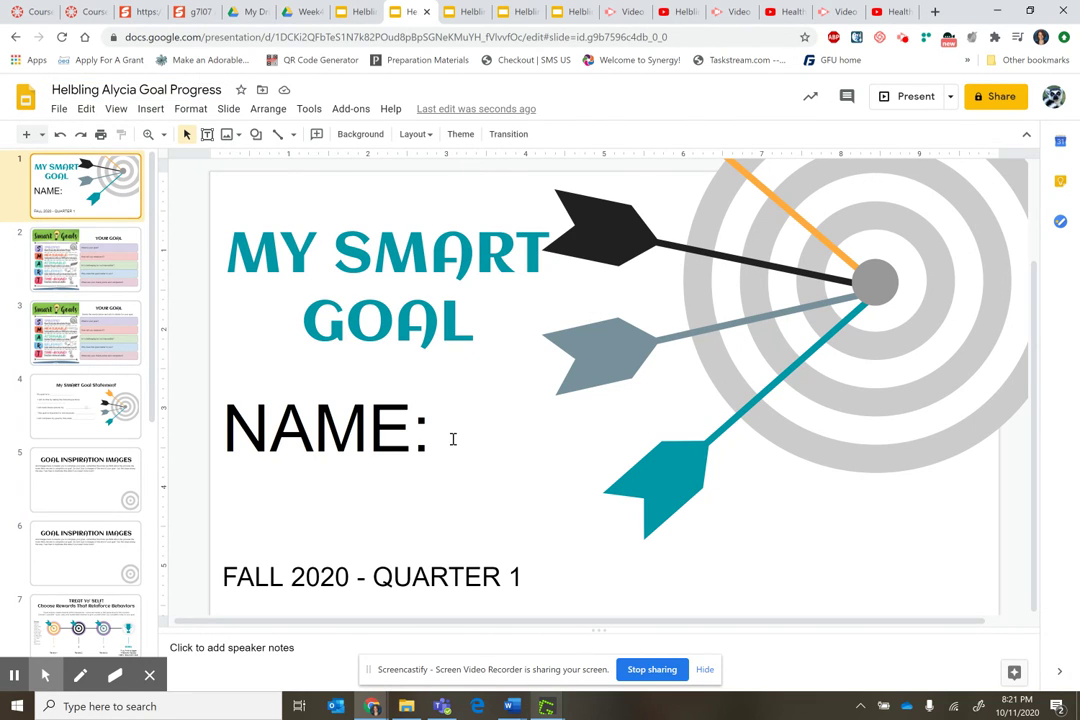
pyautogui.click(453, 439)
# Type the owner's name after NAME: on the title slide, fixing the surname typo
pyautogui.click(572, 420)
pyautogui.write('Mrs. ')
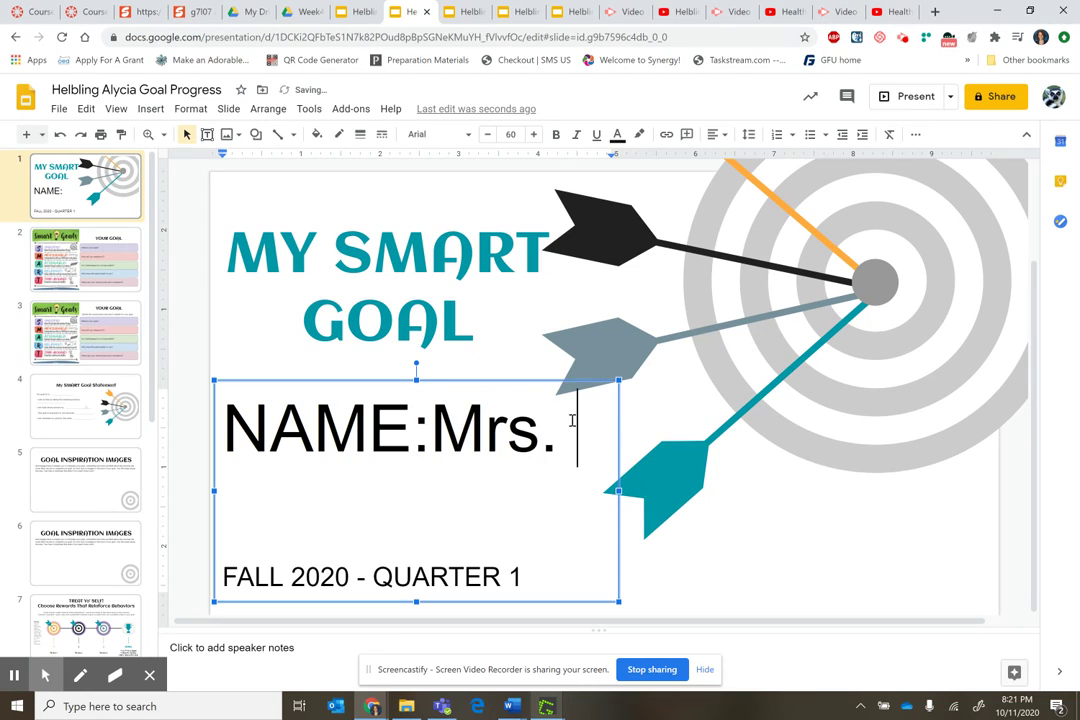
pyautogui.write('HElbling')
pyautogui.press('BackSpace')
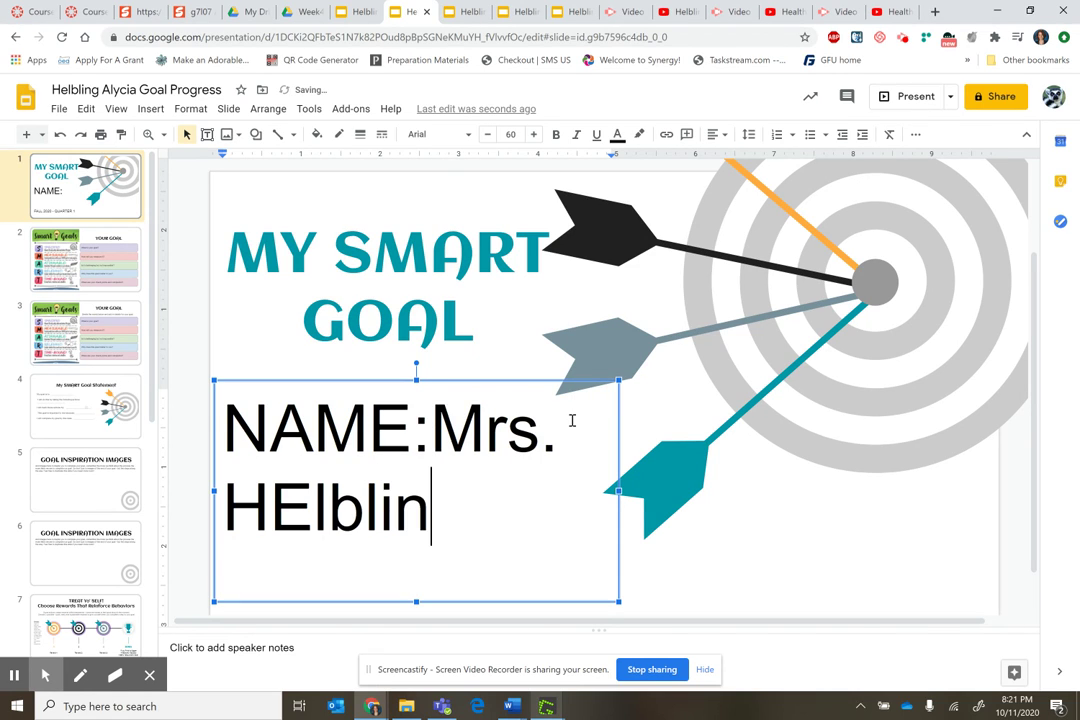
pyautogui.press('BackSpace')
pyautogui.press('BackSpace')
pyautogui.press('BackSpace')
pyautogui.press('BackSpace')
pyautogui.press('BackSpace')
pyautogui.press('BackSpace')
pyautogui.write('elbing')
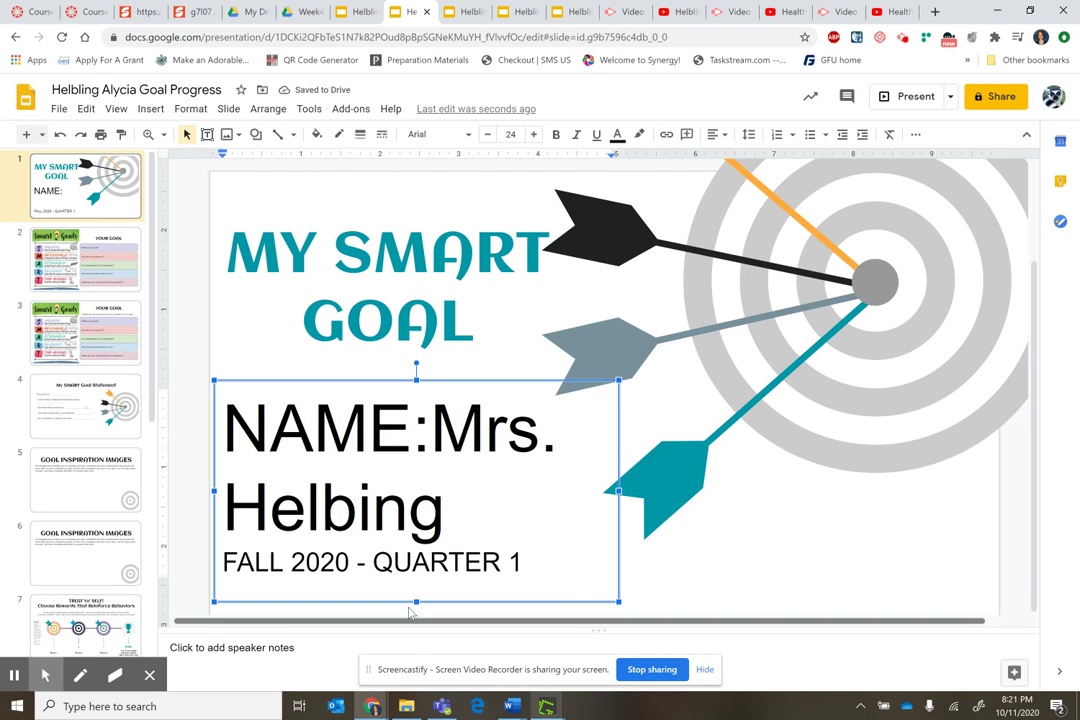
pyautogui.click(95, 258)
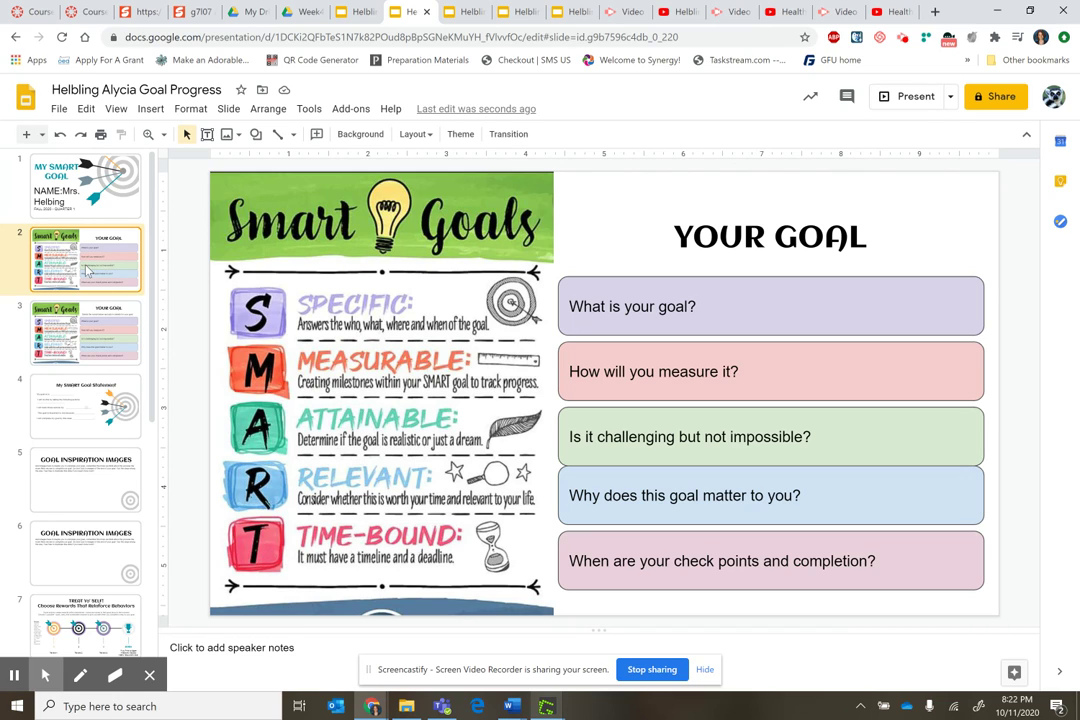
# Replace 'What is your goal?' in slide 3's purple box with 'My goal is'
pyautogui.click(62, 305)
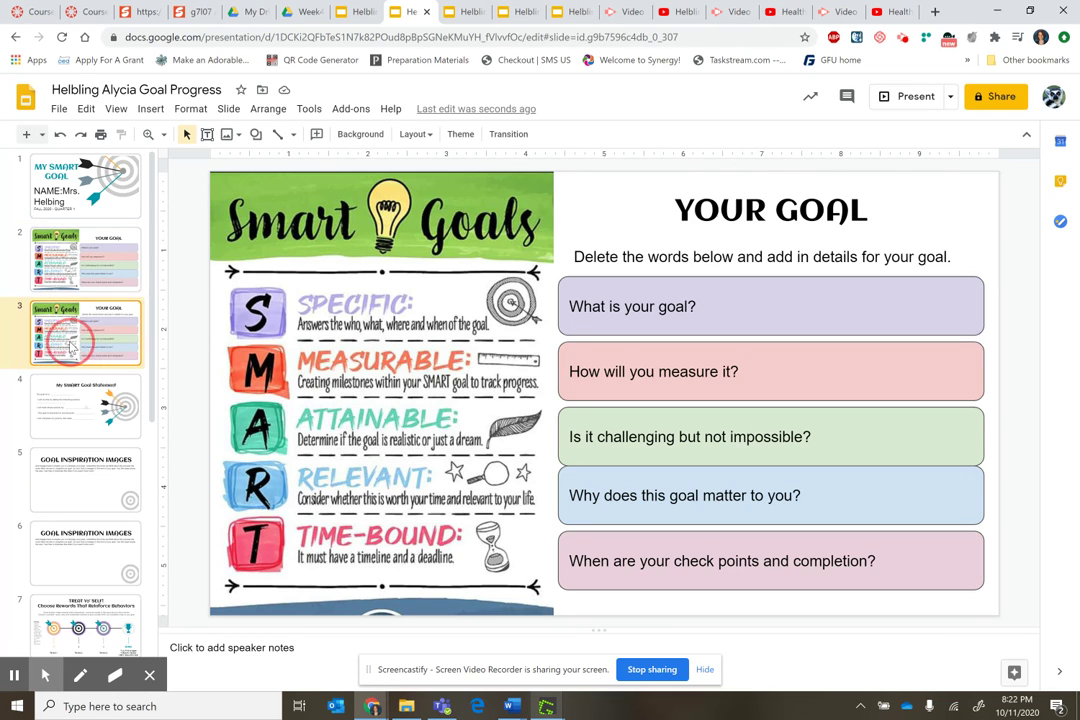
pyautogui.moveTo(695, 306); pyautogui.dragTo(571, 306)
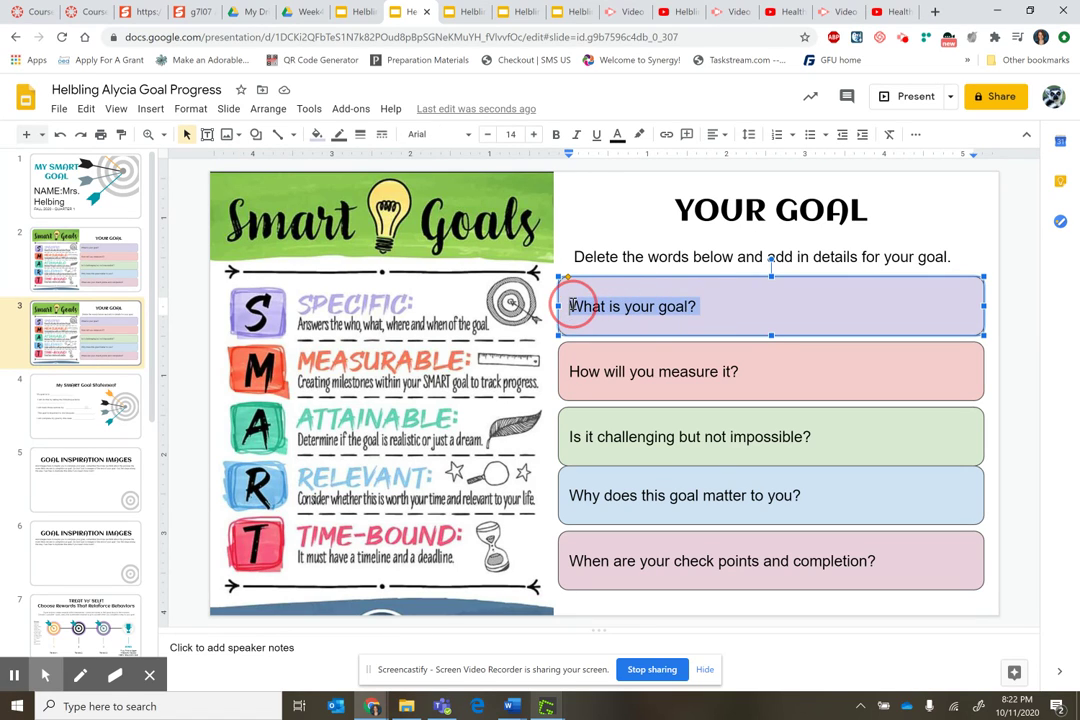
pyautogui.click(570, 306)
pyautogui.click(718, 304)
pyautogui.press('BackSpace')
pyautogui.press('BackSpace')
pyautogui.press('BackSpace')
pyautogui.press('BackSpace')
pyautogui.press('BackSpace')
pyautogui.press('BackSpace')
pyautogui.press('BackSpace')
pyautogui.press('BackSpace')
pyautogui.press('BackSpace')
pyautogui.press('BackSpace')
pyautogui.press('BackSpace')
pyautogui.press('BackSpace')
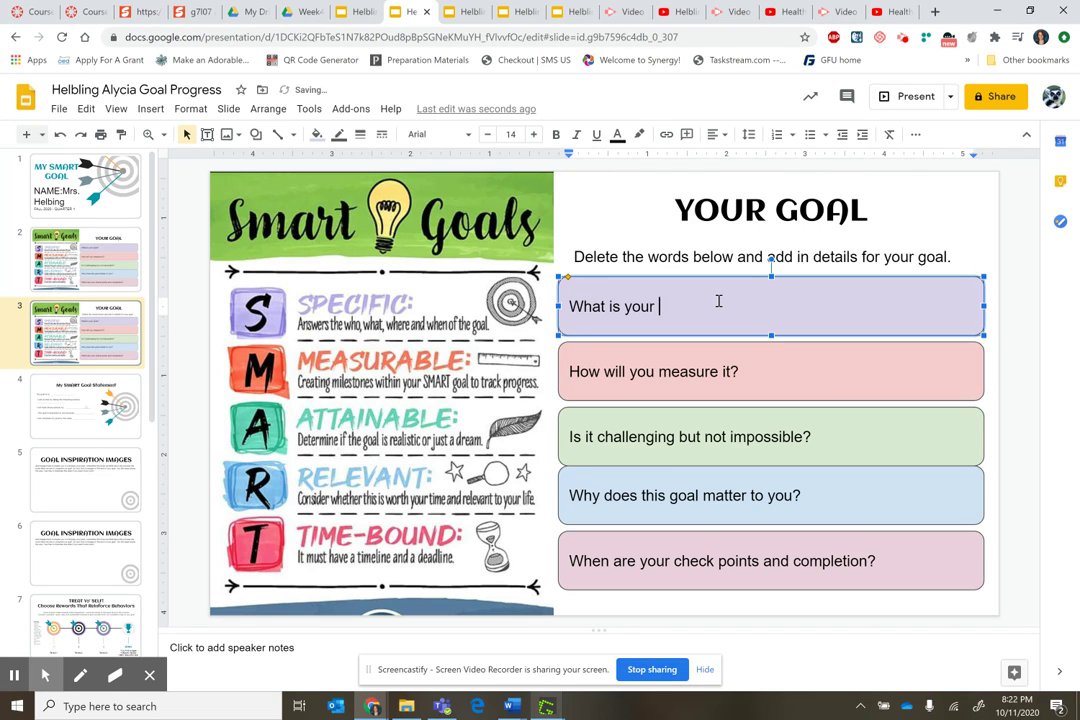
pyautogui.press('BackSpace')
pyautogui.press('BackSpace')
pyautogui.press('BackSpace')
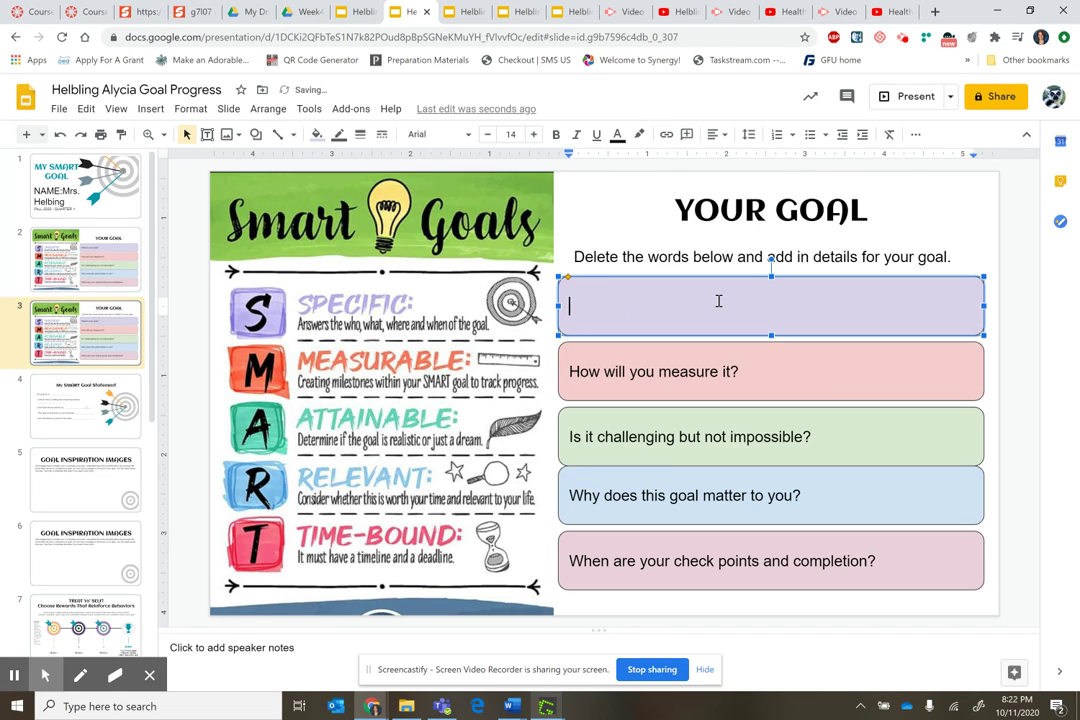
pyautogui.write('My goal is:')
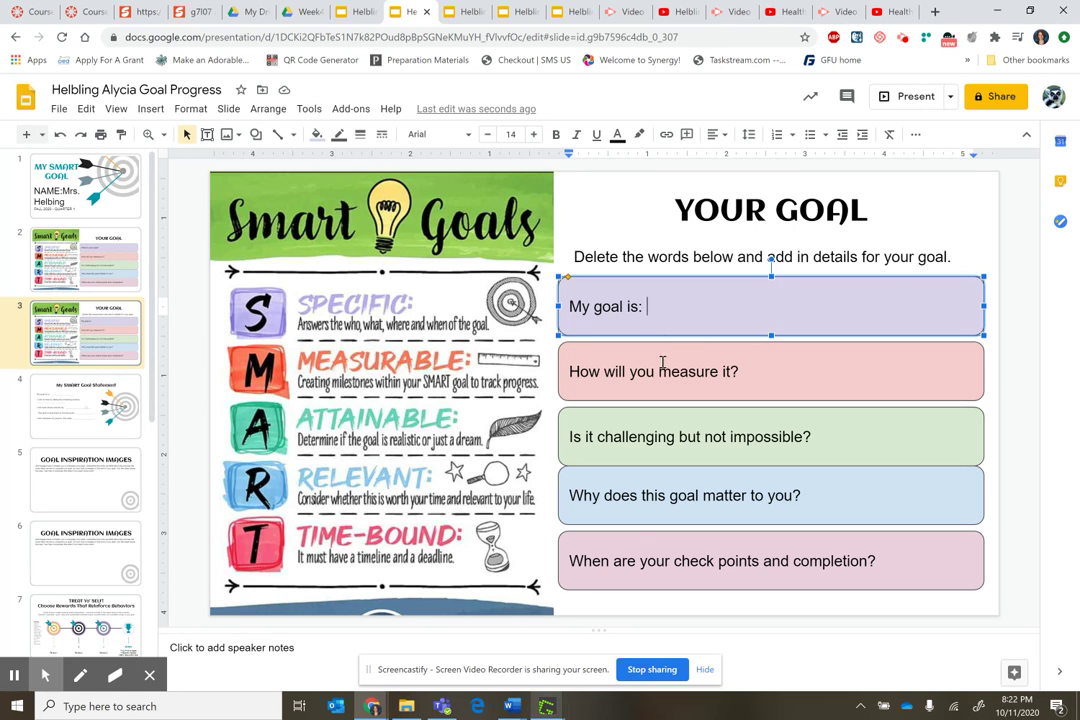
pyautogui.click(66, 405)
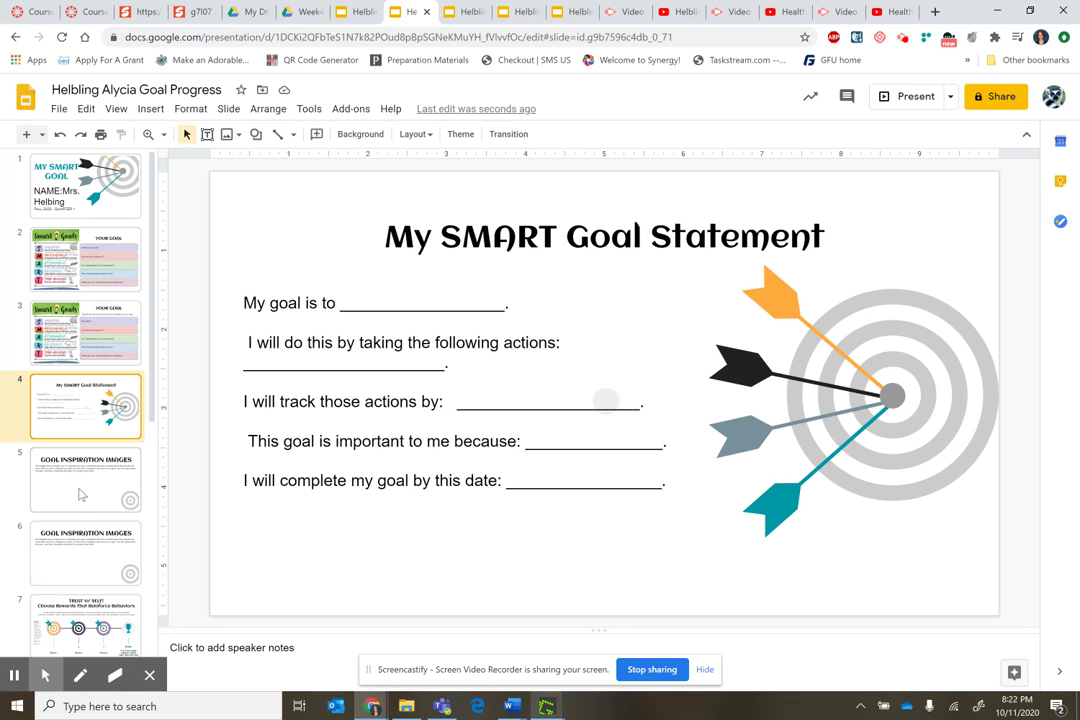
# Move from the Goal Inspiration Images slide down to slide 7, TREAT Yo' SELF!
pyautogui.click(82, 494)
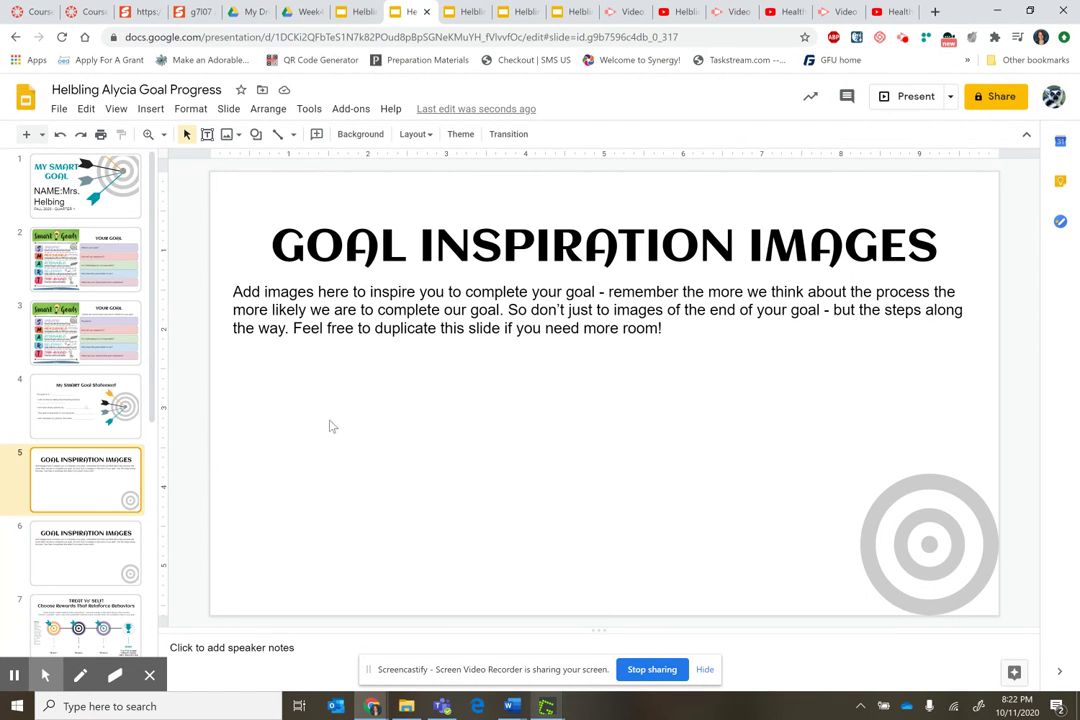
pyautogui.click(415, 412)
pyautogui.moveTo(155, 343); pyautogui.dragTo(160, 515)
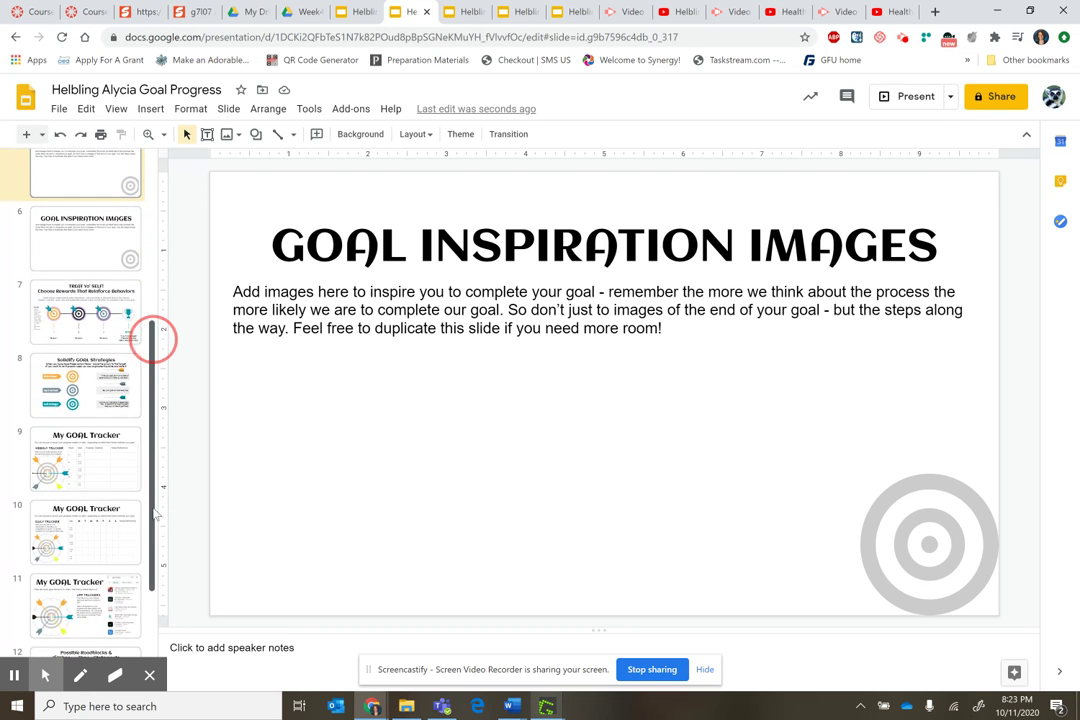
pyautogui.click(103, 307)
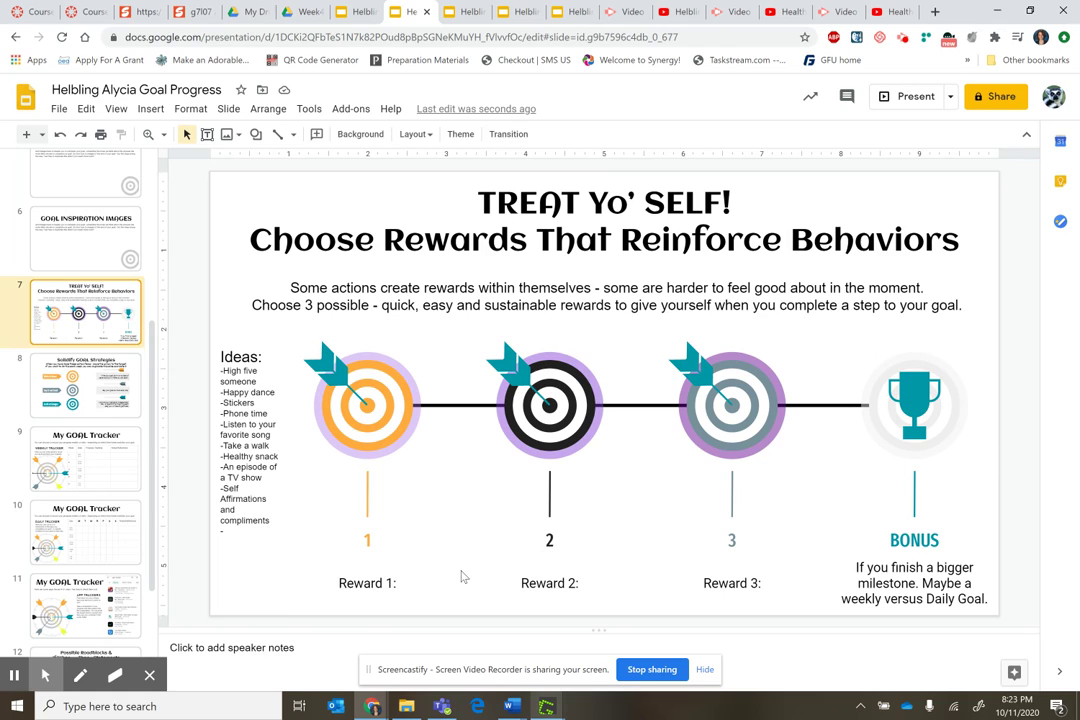
# Click into the Reward 1 and BONUS text boxes, then go to slide 8
pyautogui.click(396, 584)
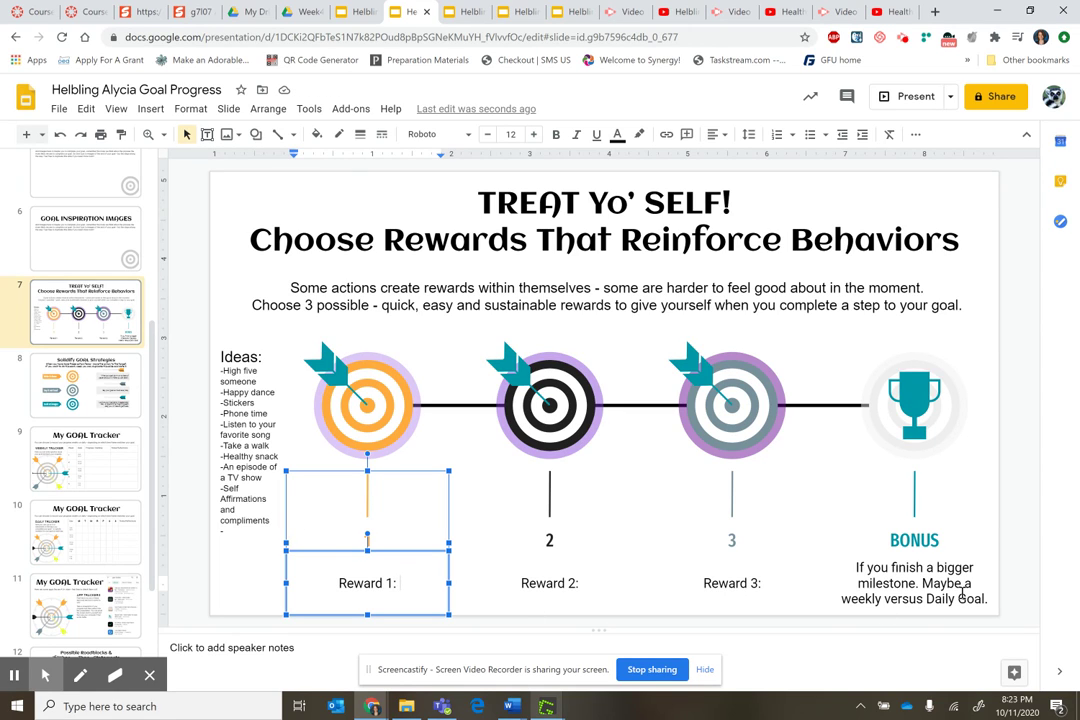
pyautogui.click(922, 583)
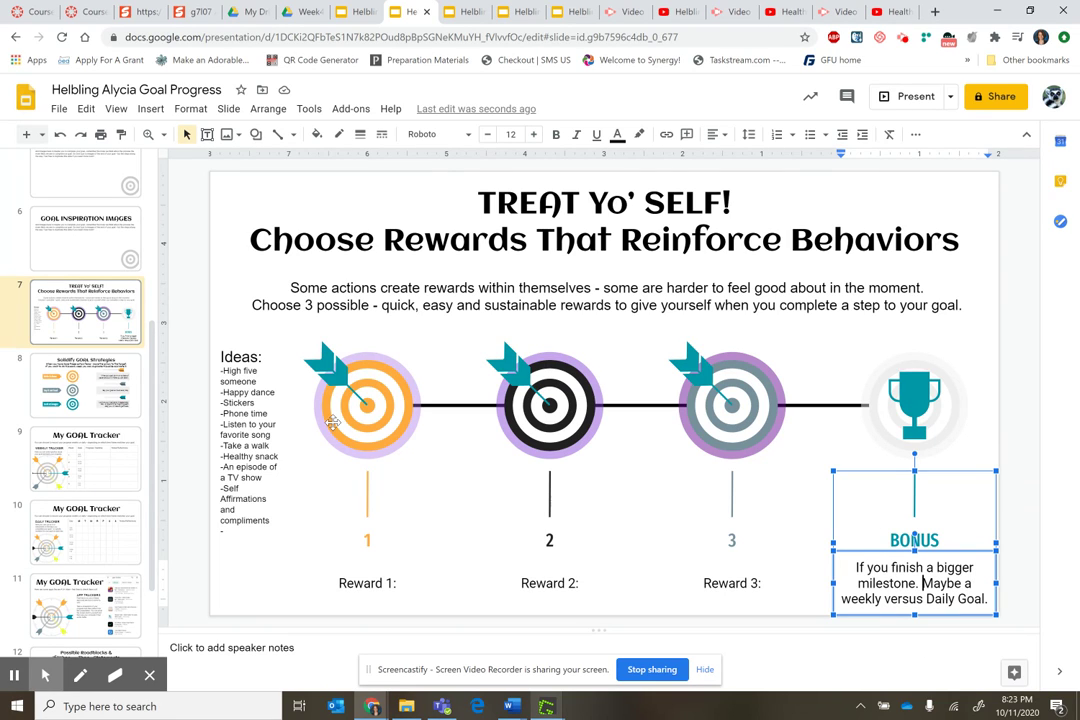
pyautogui.click(85, 385)
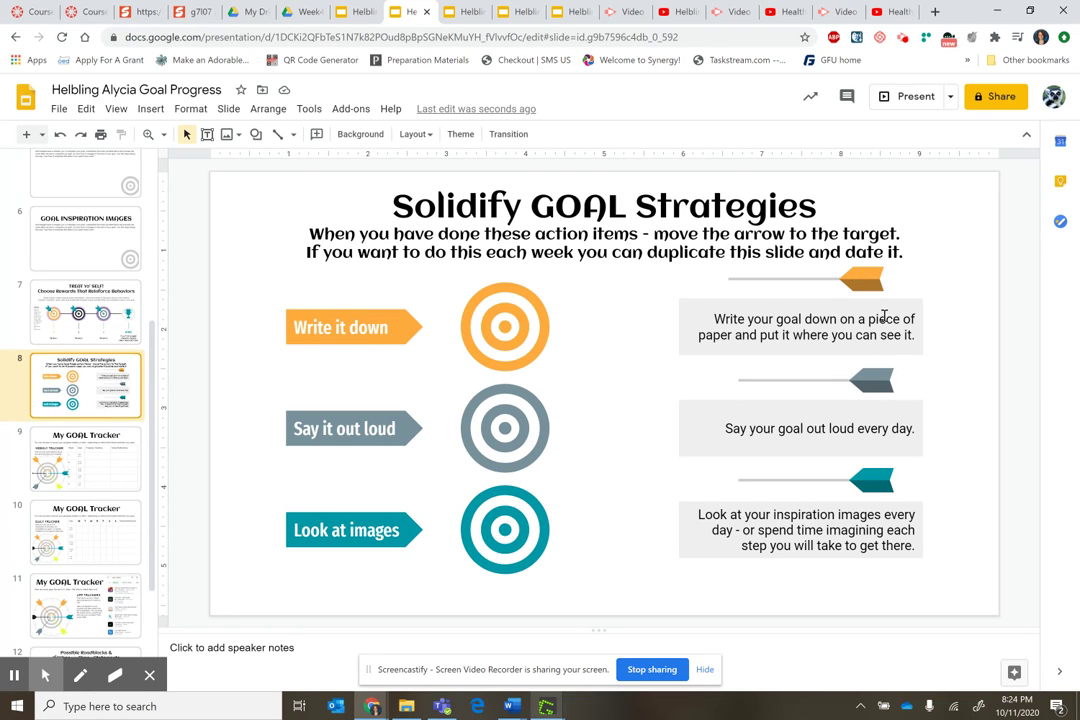
# Drag the orange and grey arrows onto their matching targets on the strategies slide
pyautogui.moveTo(794, 277); pyautogui.dragTo(566, 323)
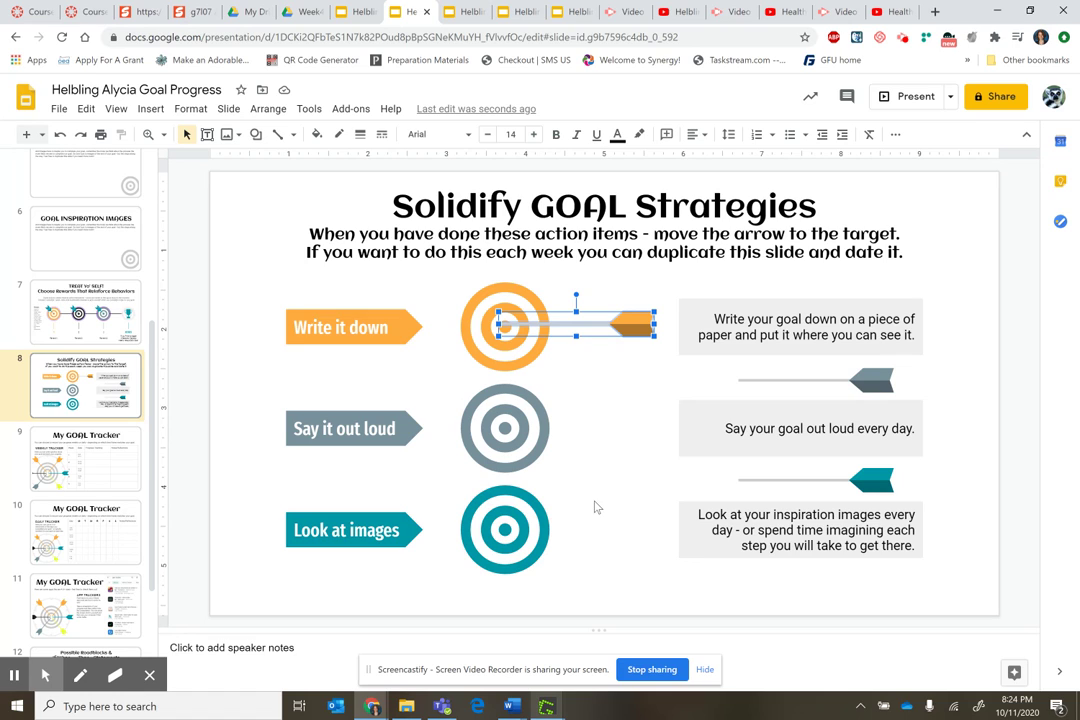
pyautogui.moveTo(763, 383); pyautogui.dragTo(632, 424)
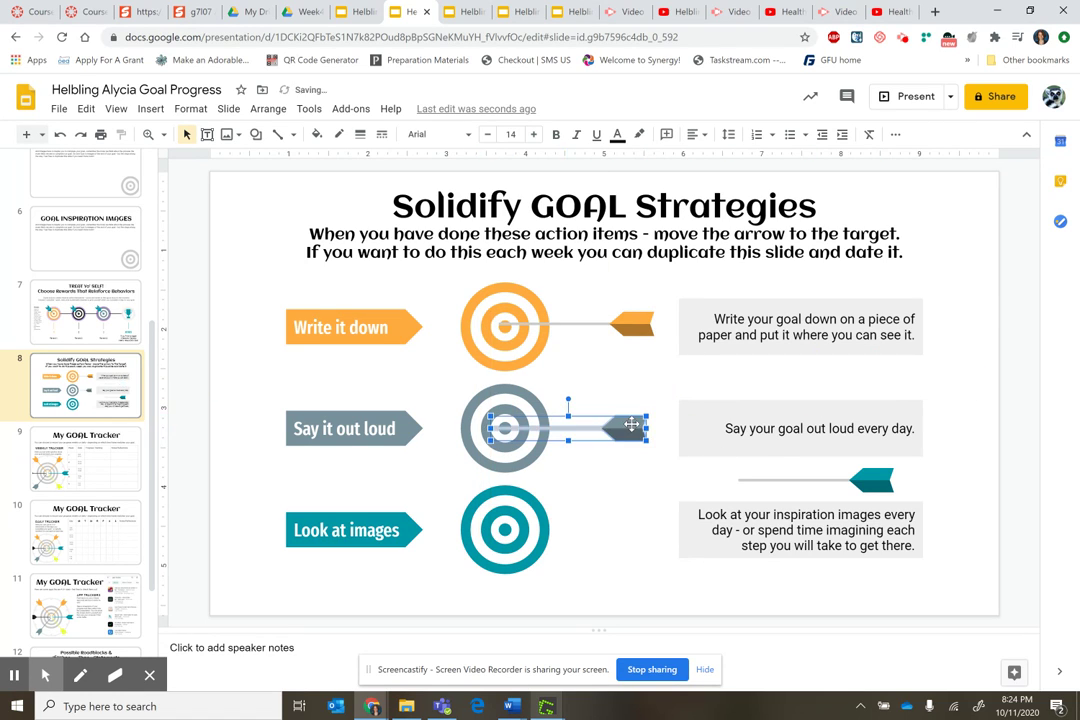
pyautogui.click(110, 465)
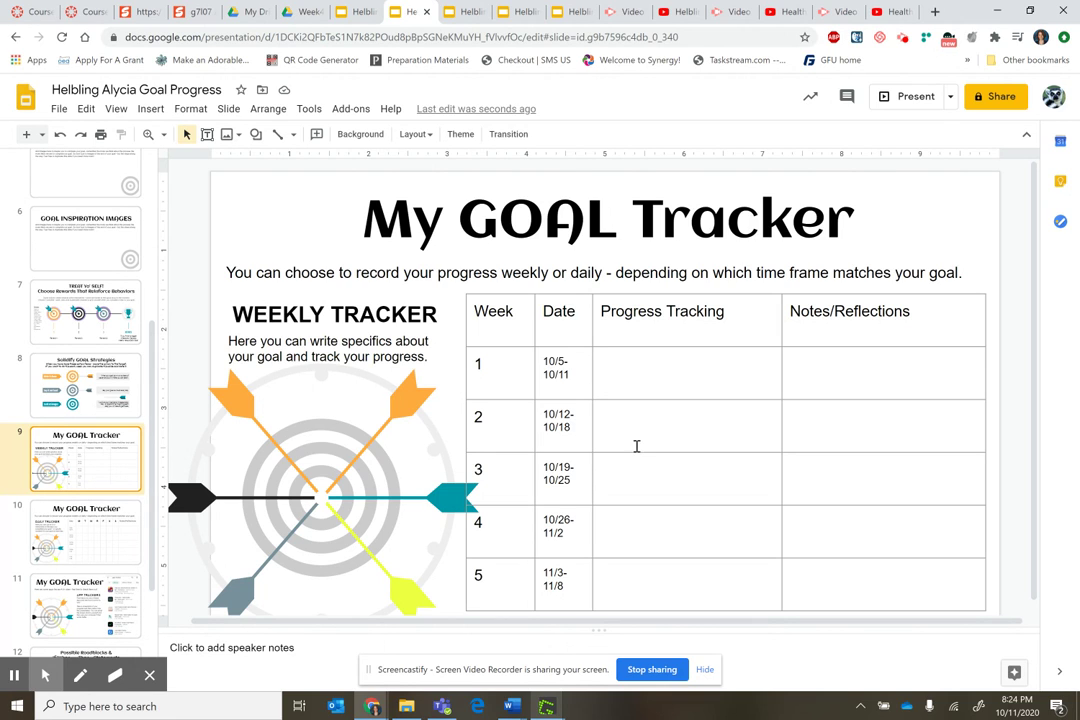
# Step through the Daily Tracker and App Trackers slides to the Possible Roadblocks slide
pyautogui.click(110, 535)
pyautogui.scroll(-3, 105, 500)
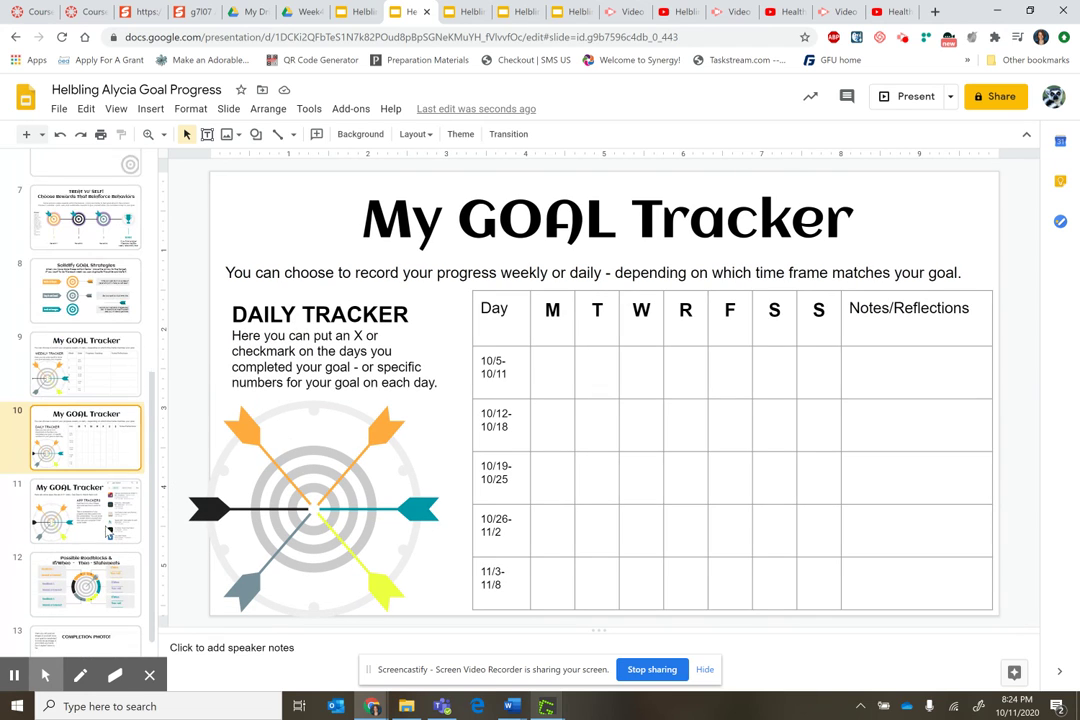
pyautogui.click(95, 485)
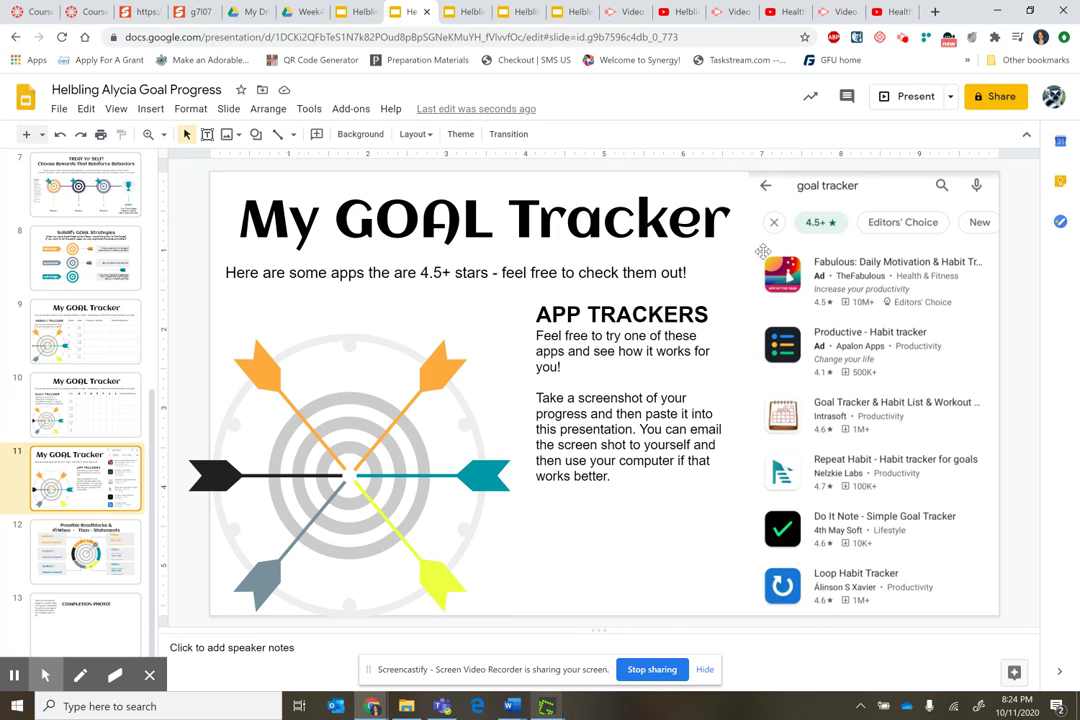
pyautogui.click(97, 572)
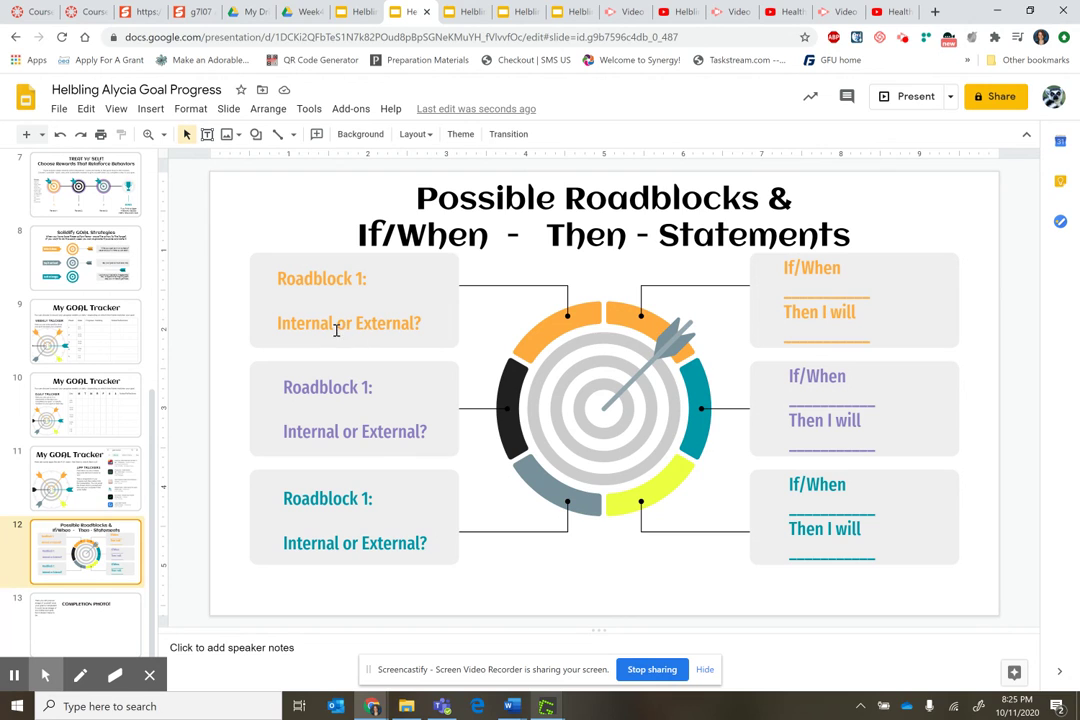
# Underline 'Internal' in the first Roadblock 1 box and colour it black
pyautogui.click(335, 325)
pyautogui.moveTo(335, 323); pyautogui.dragTo(278, 322)
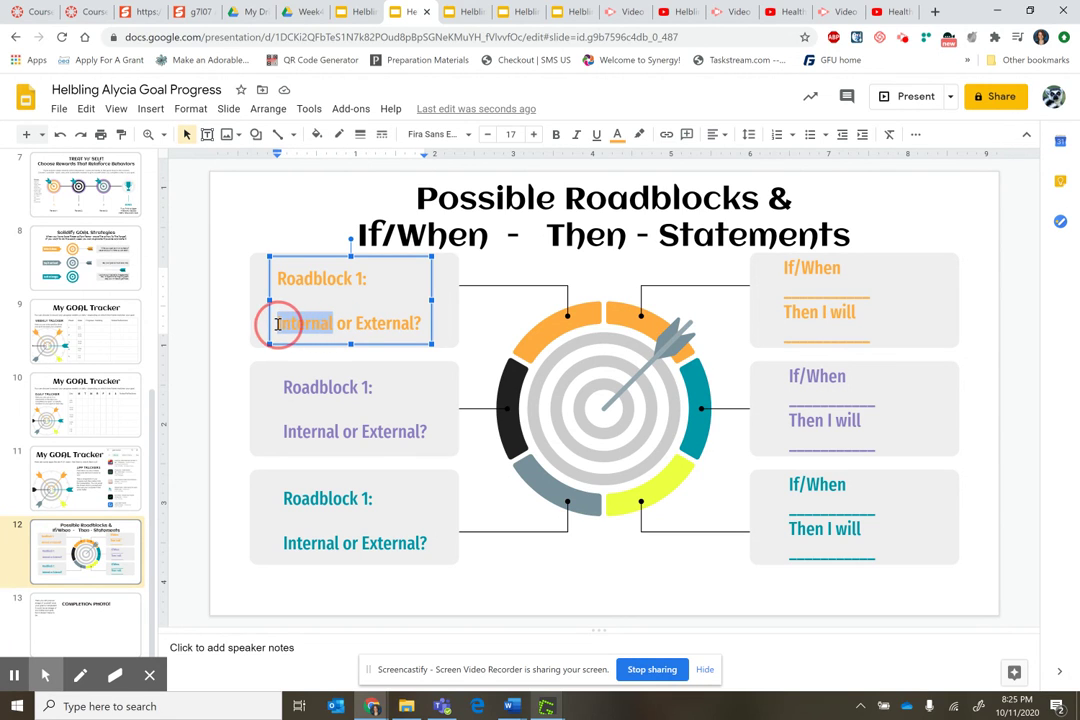
pyautogui.click(596, 136)
pyautogui.click(617, 134)
pyautogui.click(624, 160)
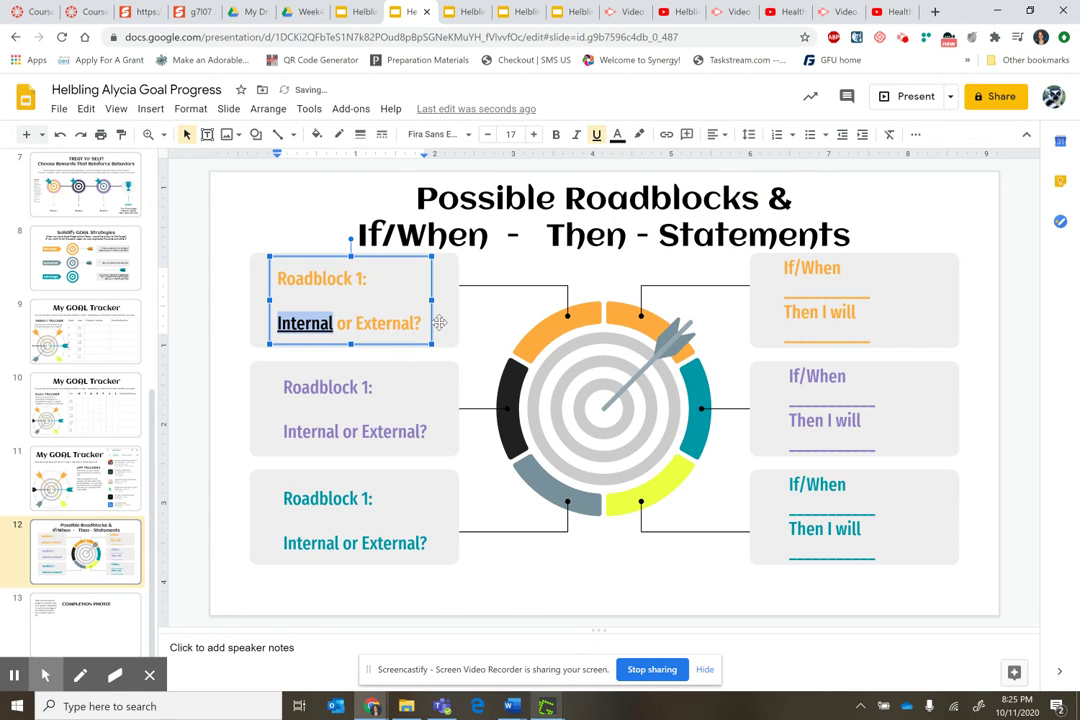
pyautogui.press('Escape')
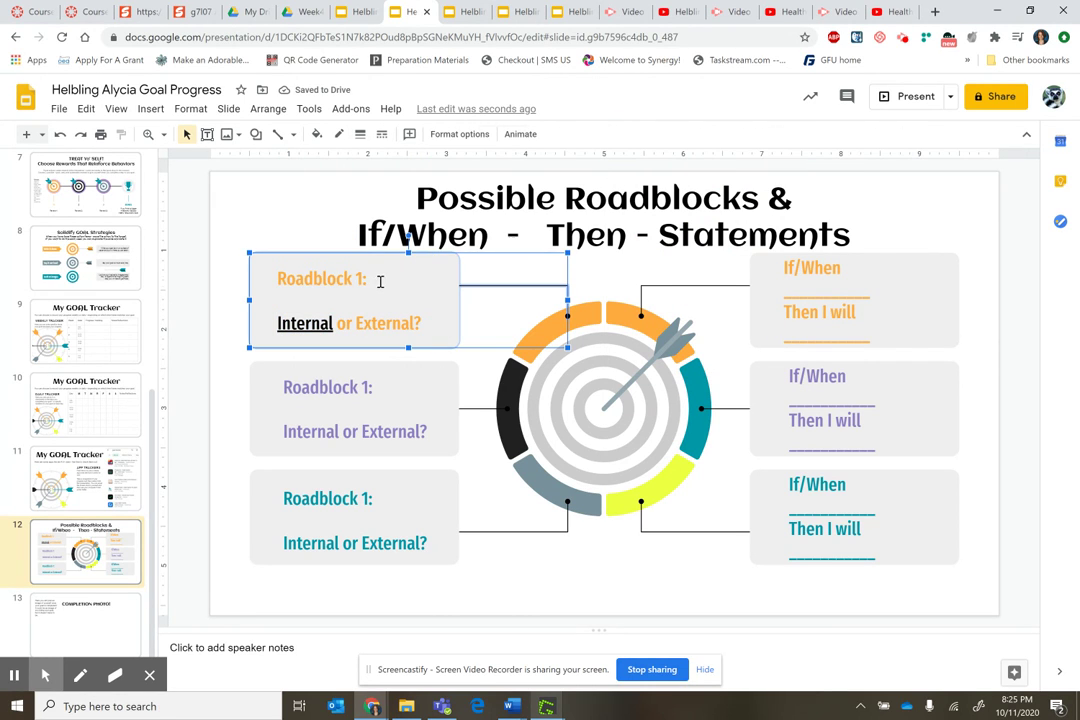
# Click into the Roadblock 1 text and the first If/When box, then return to the slide list
pyautogui.click(380, 281)
pyautogui.click(833, 272)
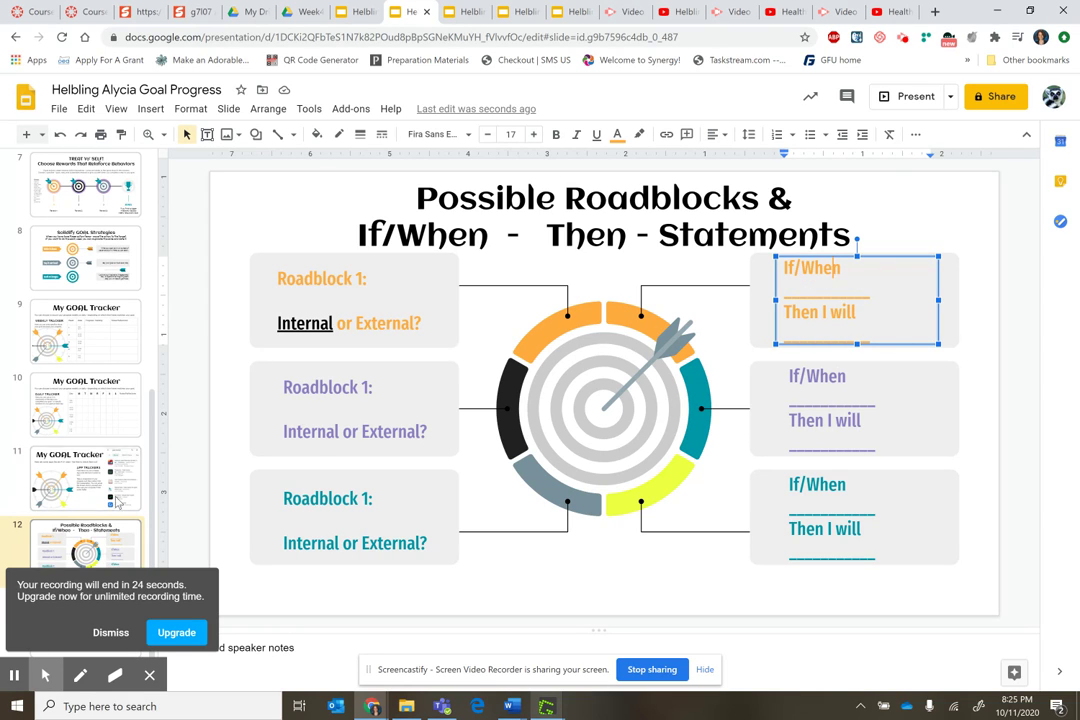
pyautogui.click(17, 545)
# Advance to slide 13, the final COMPLETION PHOTO! slide
pyautogui.press('Down')
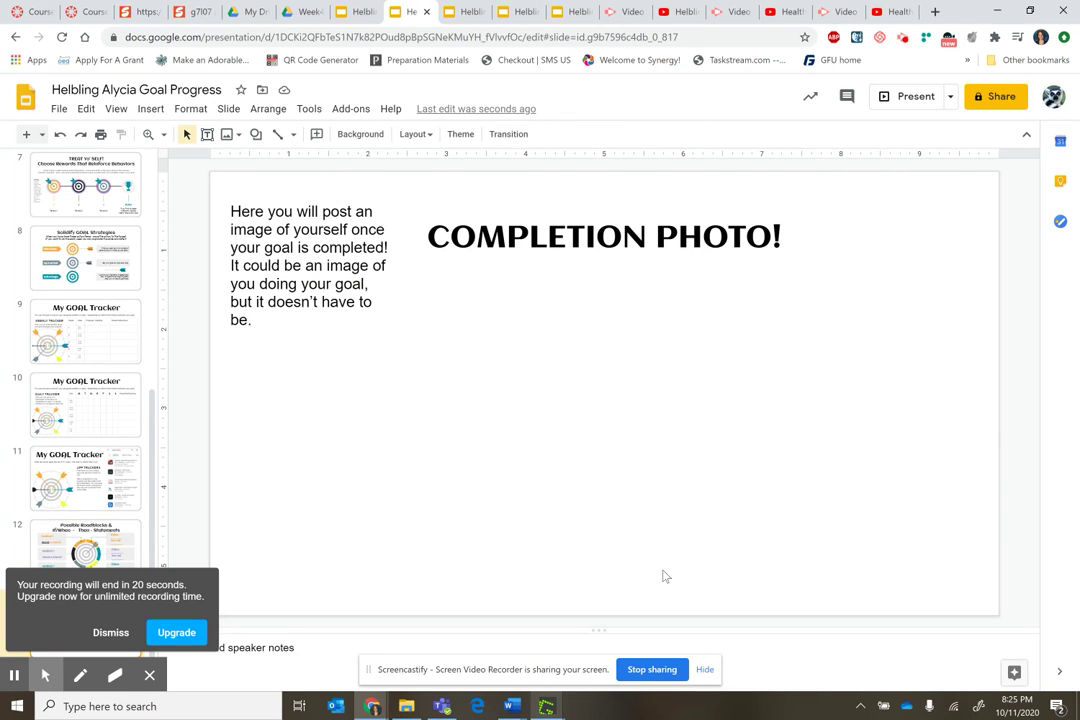